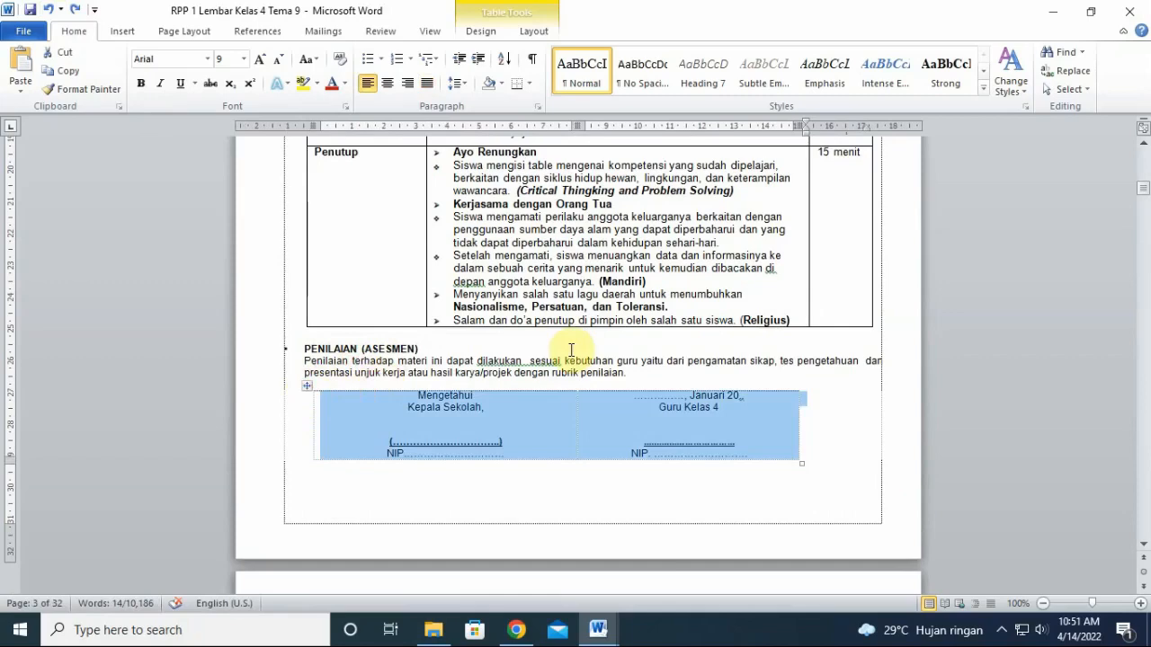
Replace the blank signature table below Penilaian (Asesmen) on page 3 with the copied, filled-in signature table.
key("BackSpace")
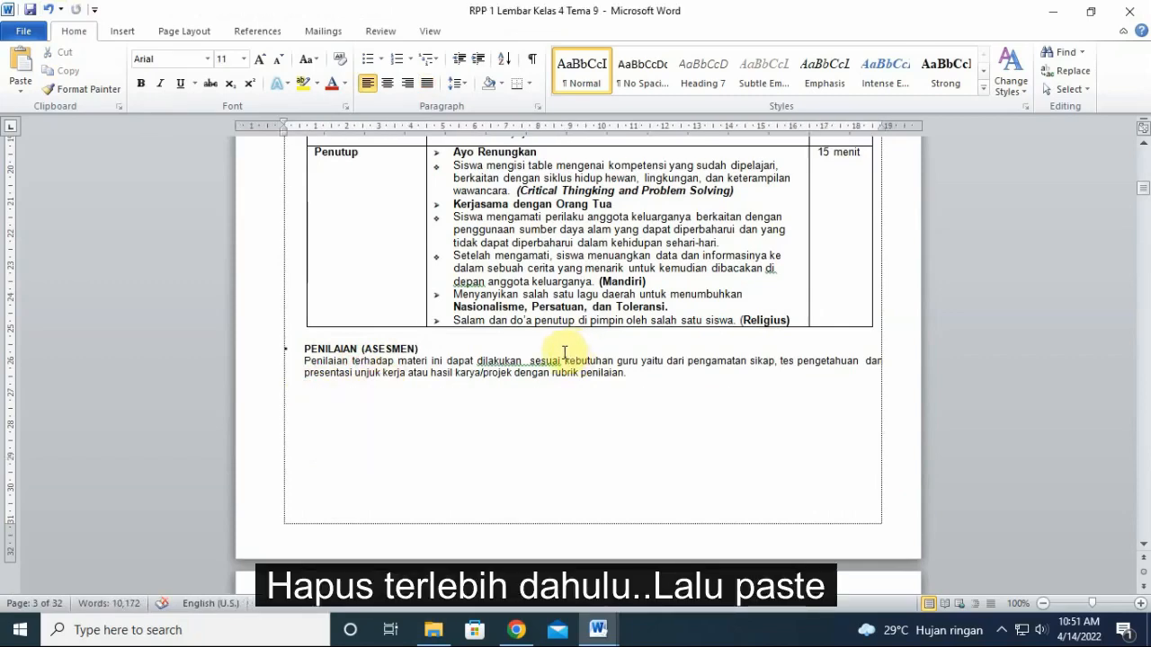
key("ctrl+v")
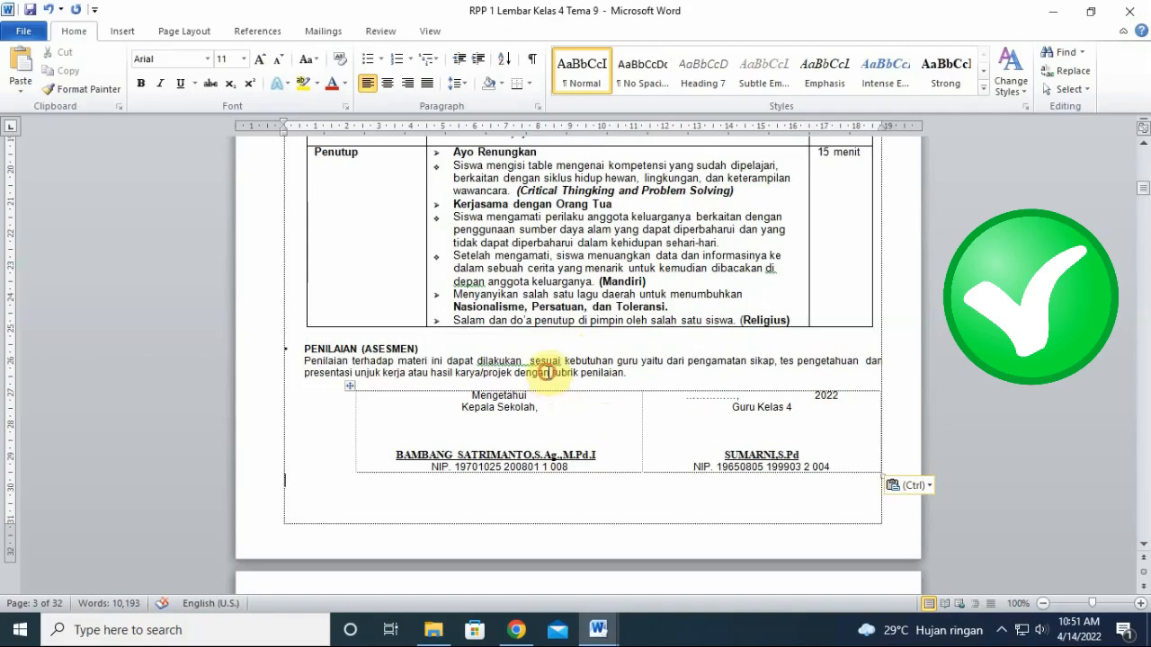
left_click(547, 372)
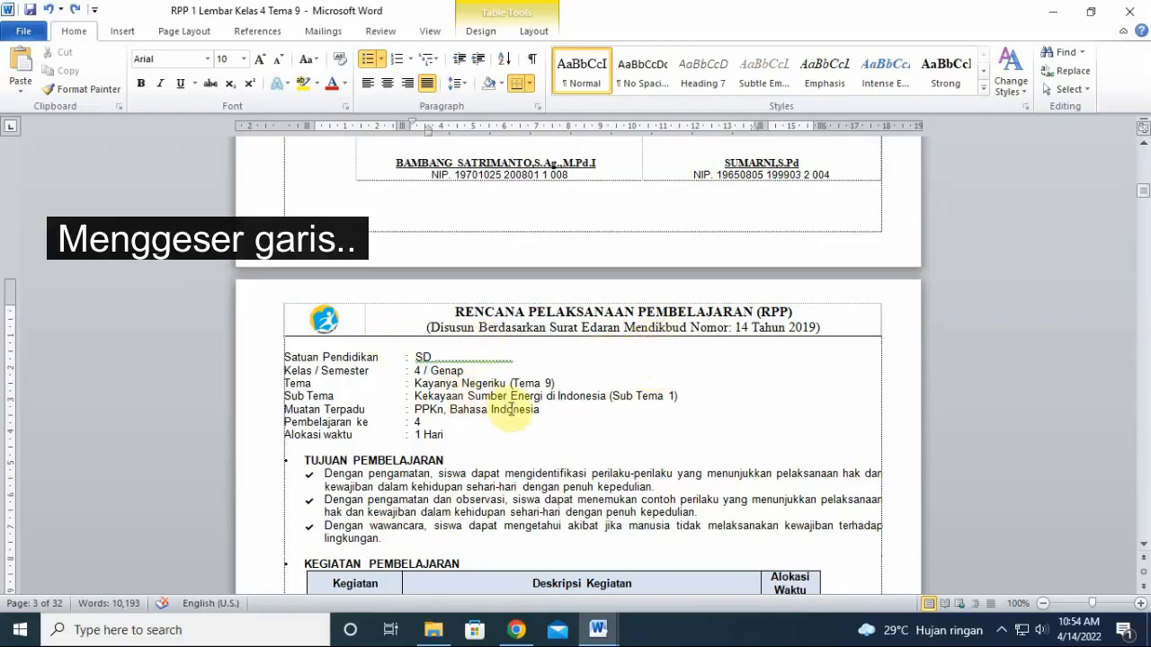
Widen the page 4 activities table by extending its outer edge toward the right page margin, and widen the Deskripsi Kegiatan column.
scroll(510, 410, "down", 2)
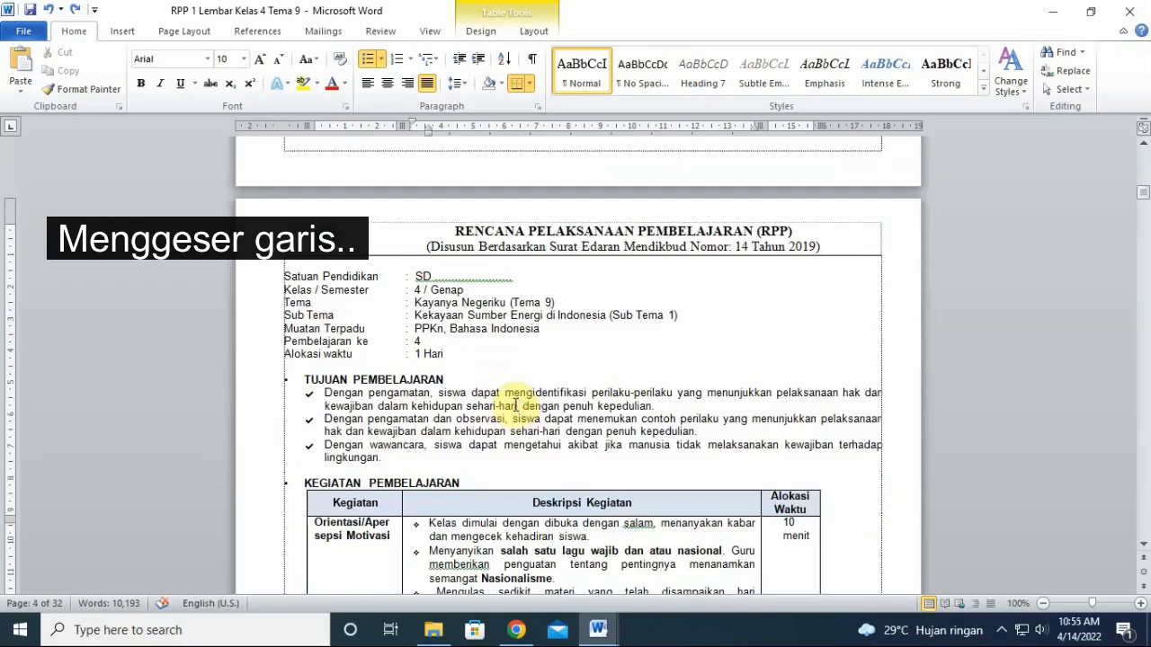
scroll(514, 406, "down", 4)
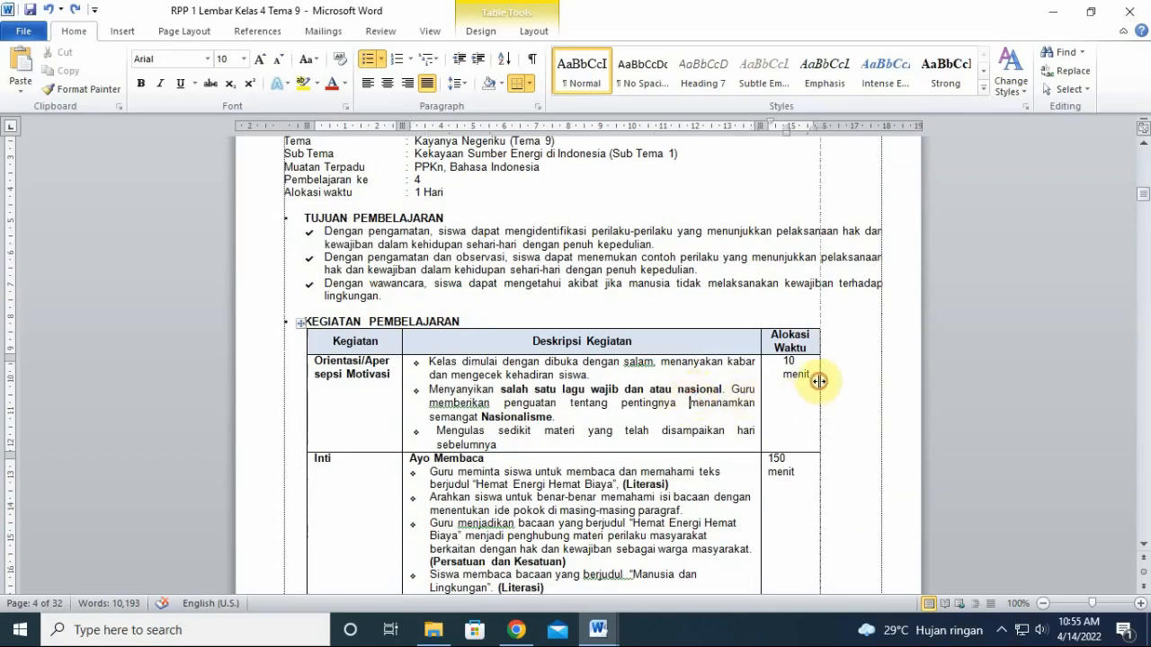
left_click_drag(820, 383, 871, 369)
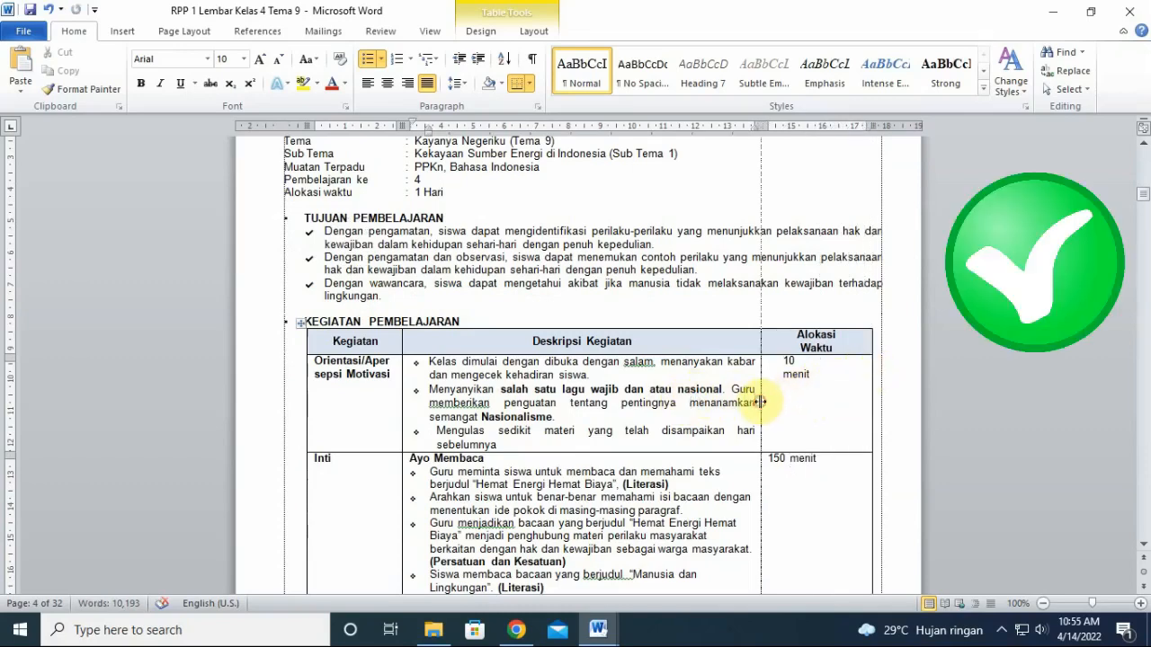
left_click_drag(761, 402, 809, 397)
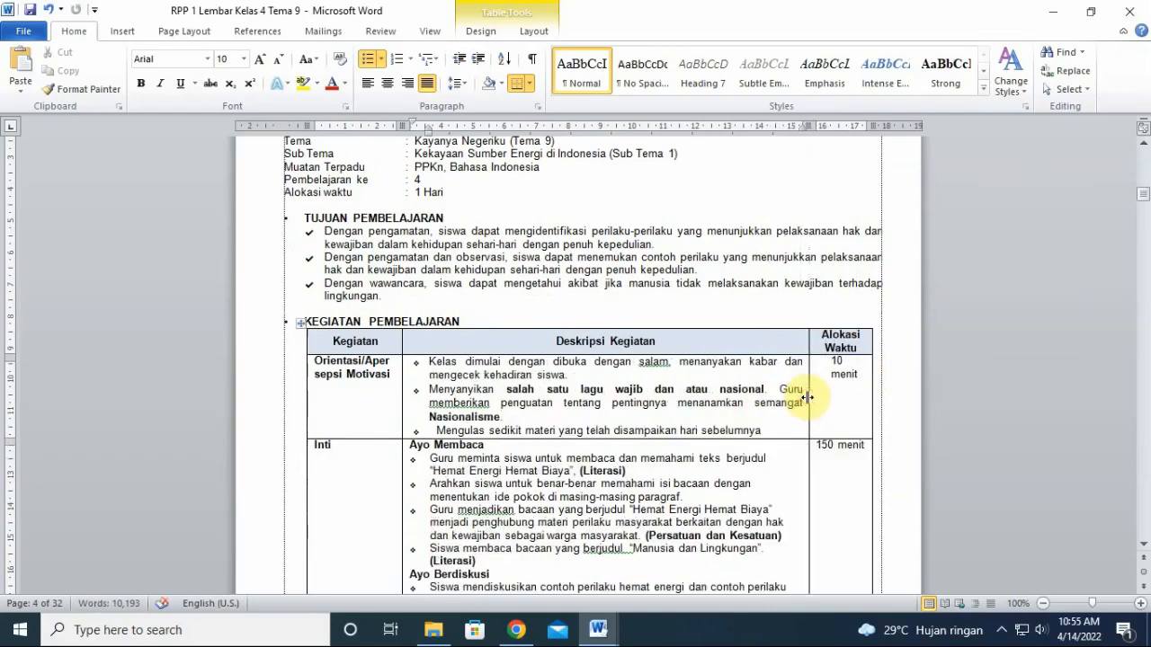
Shrink the Inti and Penutup rows of the activities table to remove the empty space below their text.
scroll(746, 396, "down", 7)
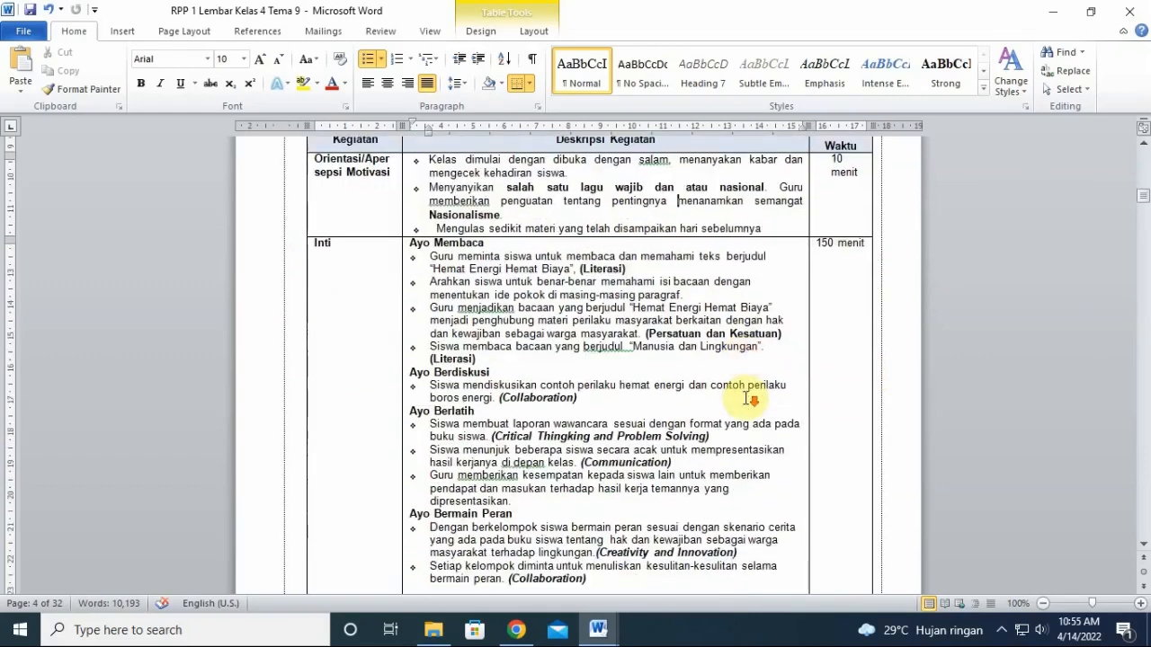
scroll(746, 396, "down", 2)
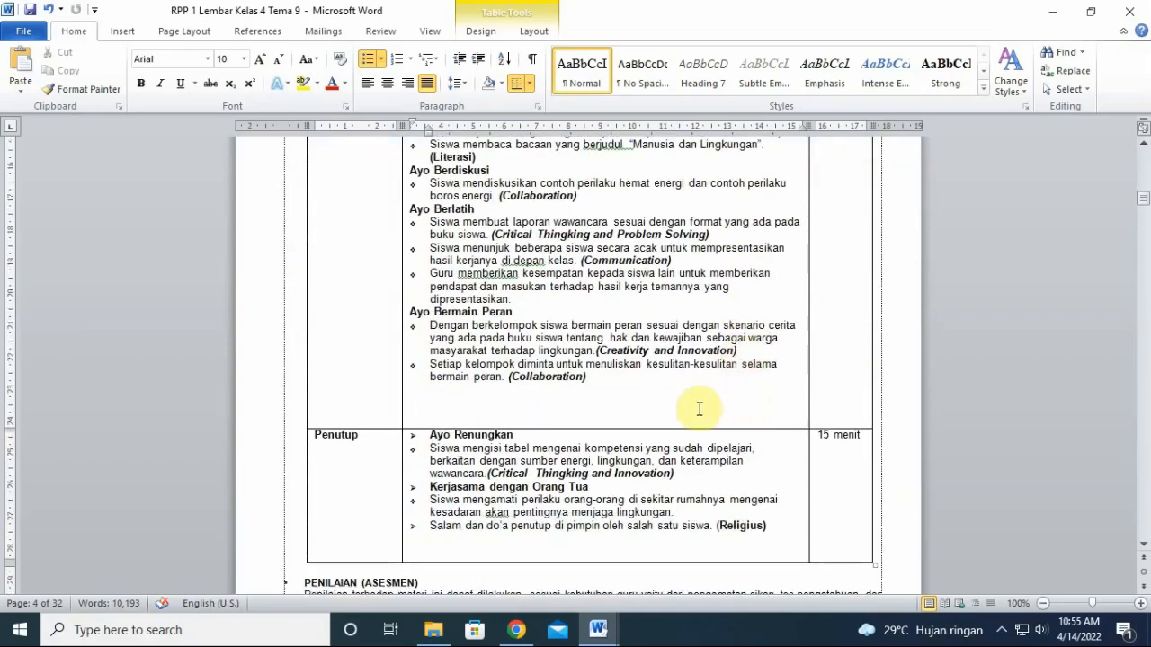
left_click(496, 410)
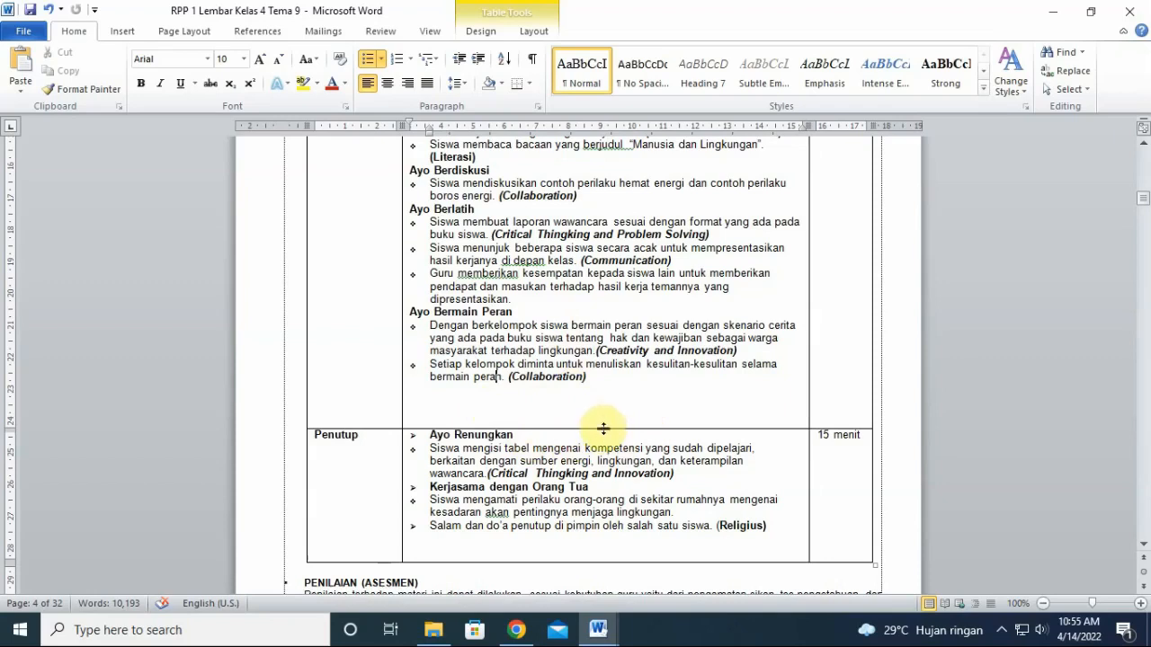
left_click_drag(603, 429, 611, 382)
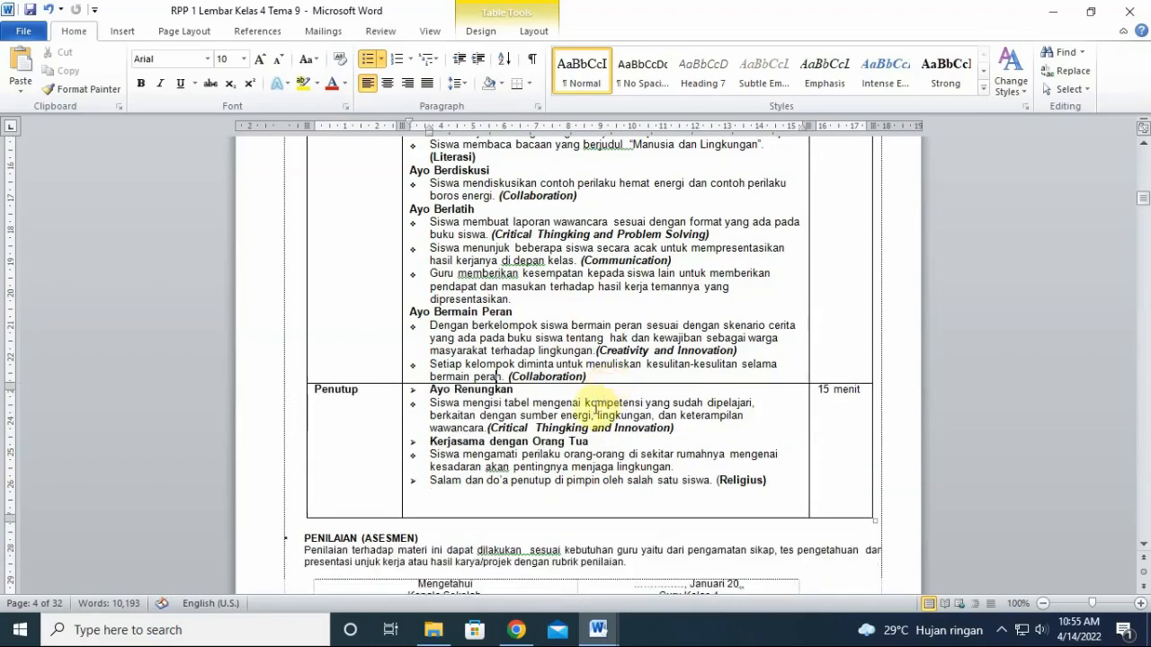
left_click(551, 499)
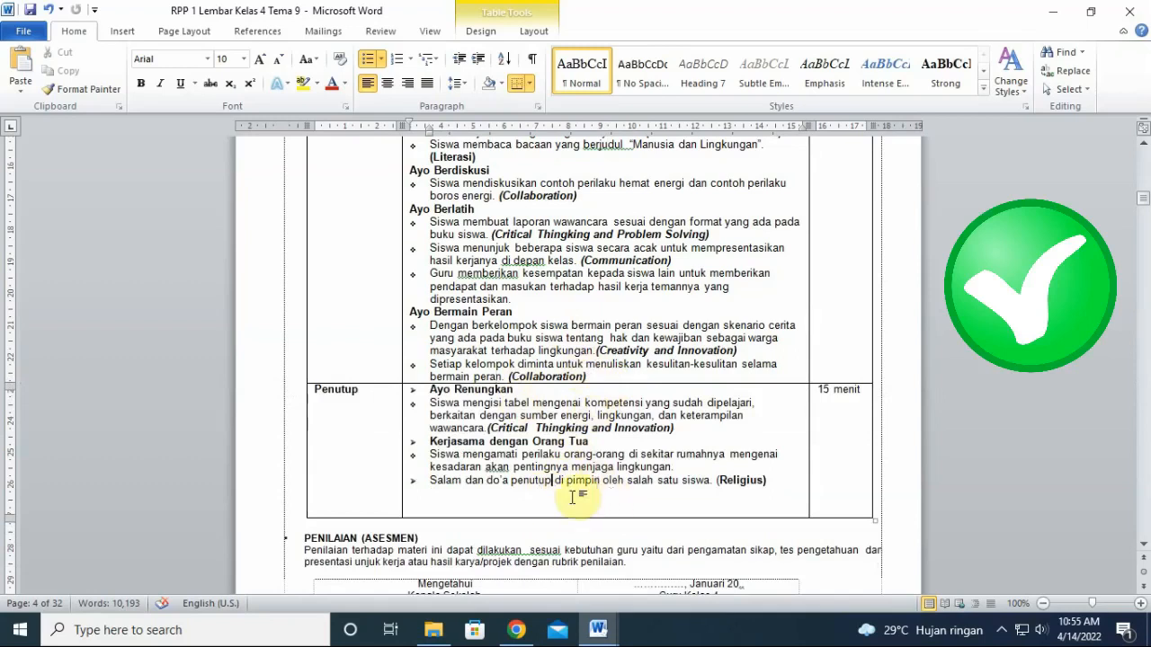
left_click_drag(578, 517, 585, 486)
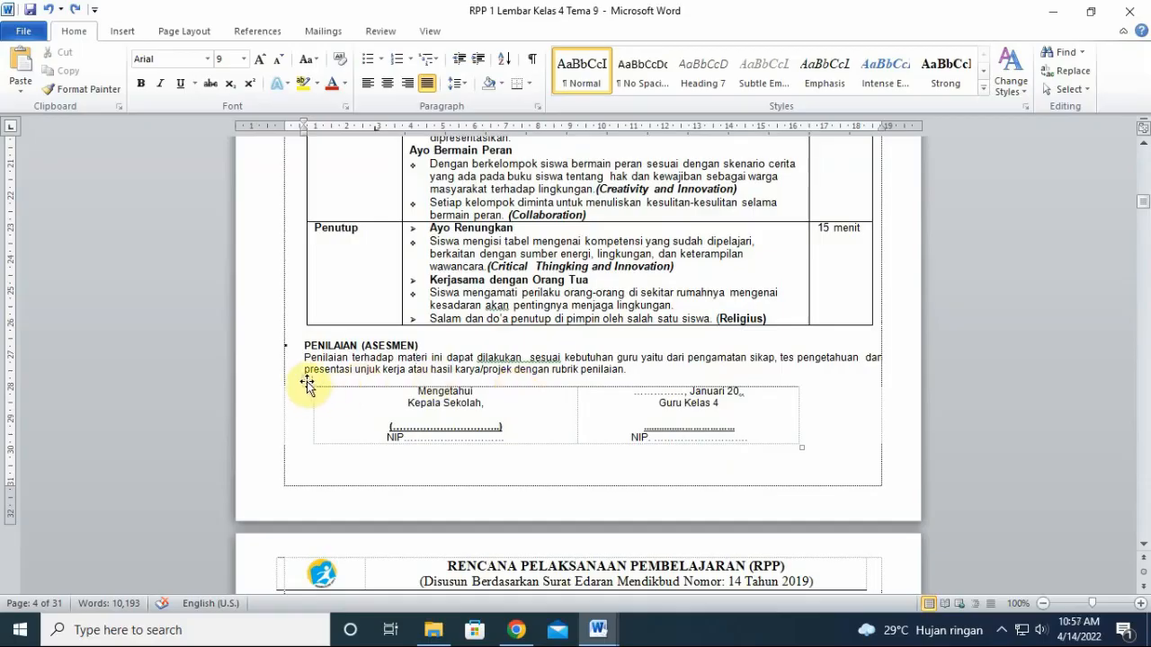
Try to replace the blank signature table on page 4 by deleting it and pasting the copied signature table in its place.
left_click(306, 385)
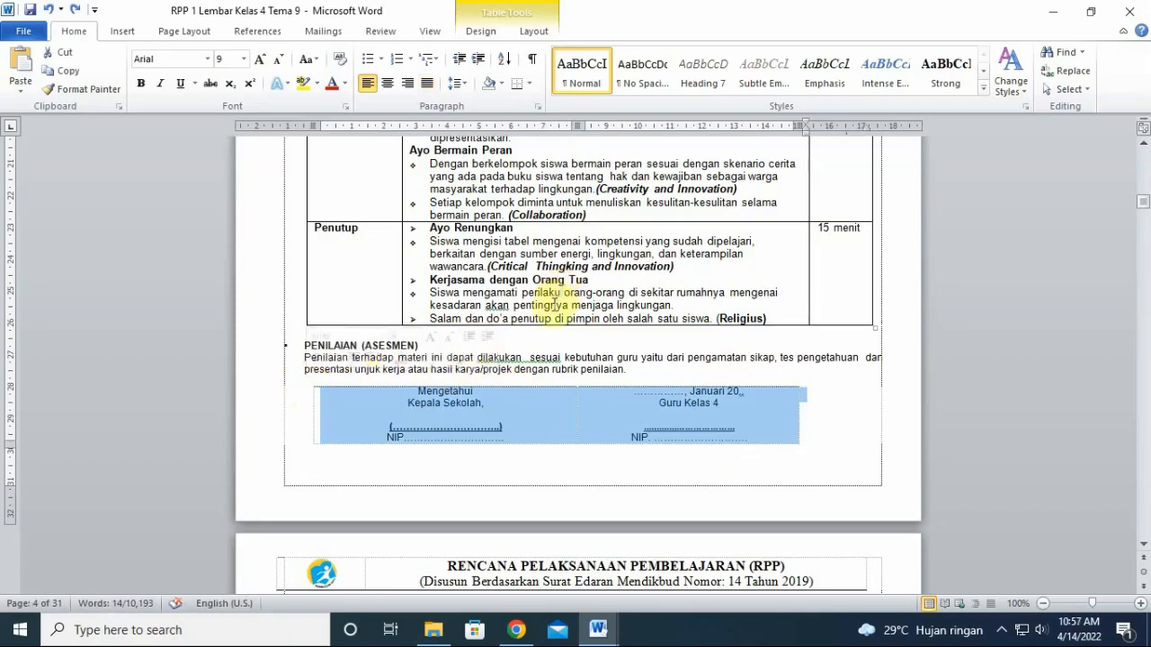
key("BackSpace")
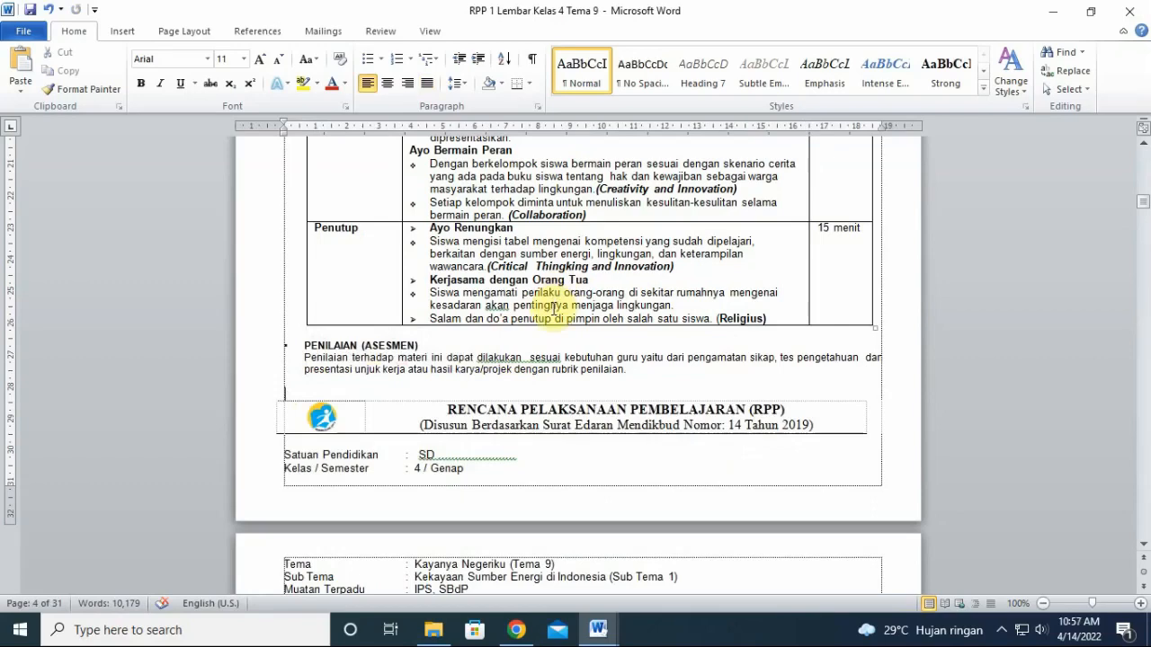
key("ctrl+z")
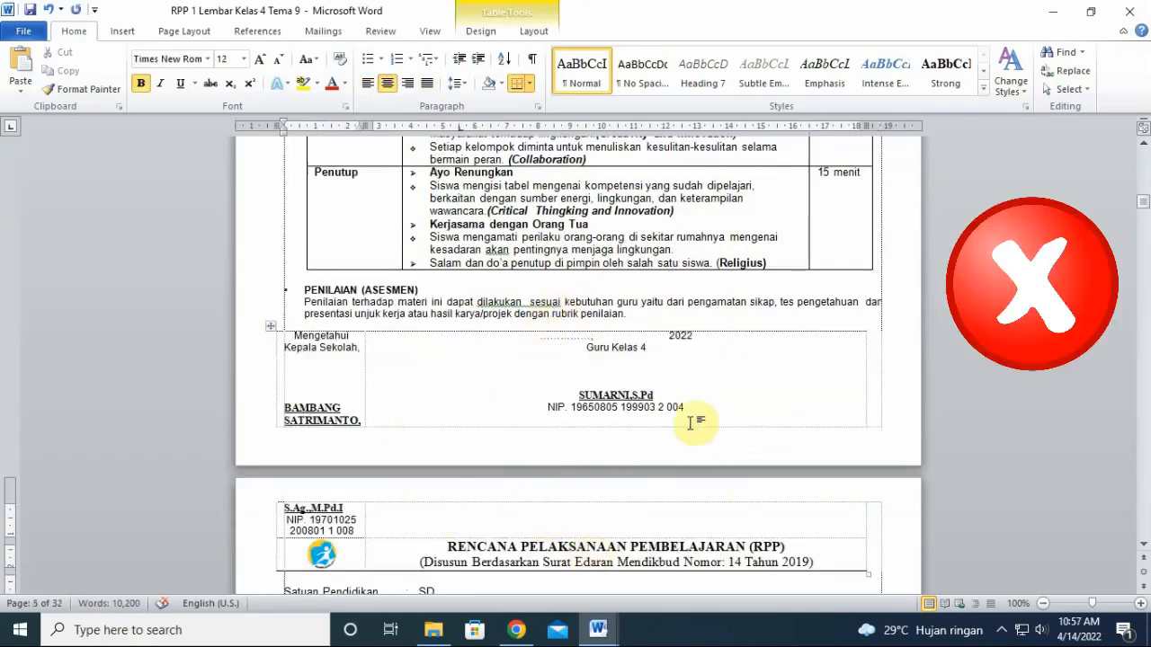
scroll(669, 449, "down", 2)
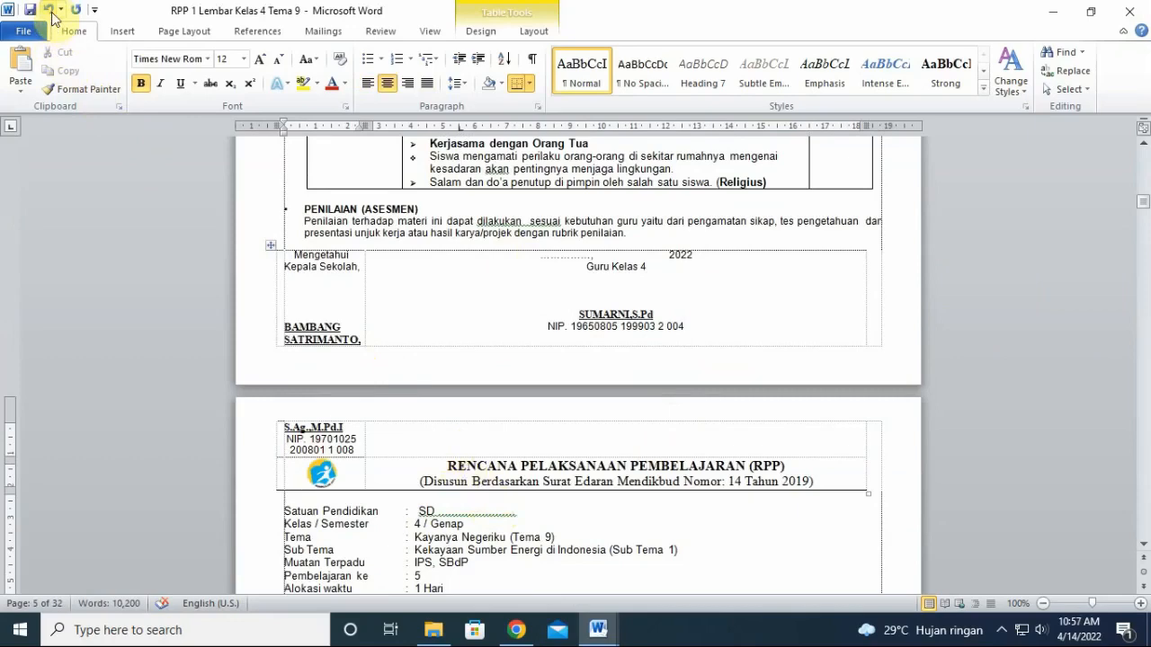
Undo the signature table paste and the deletion of the blank signature table on page 4.
left_click(49, 11)
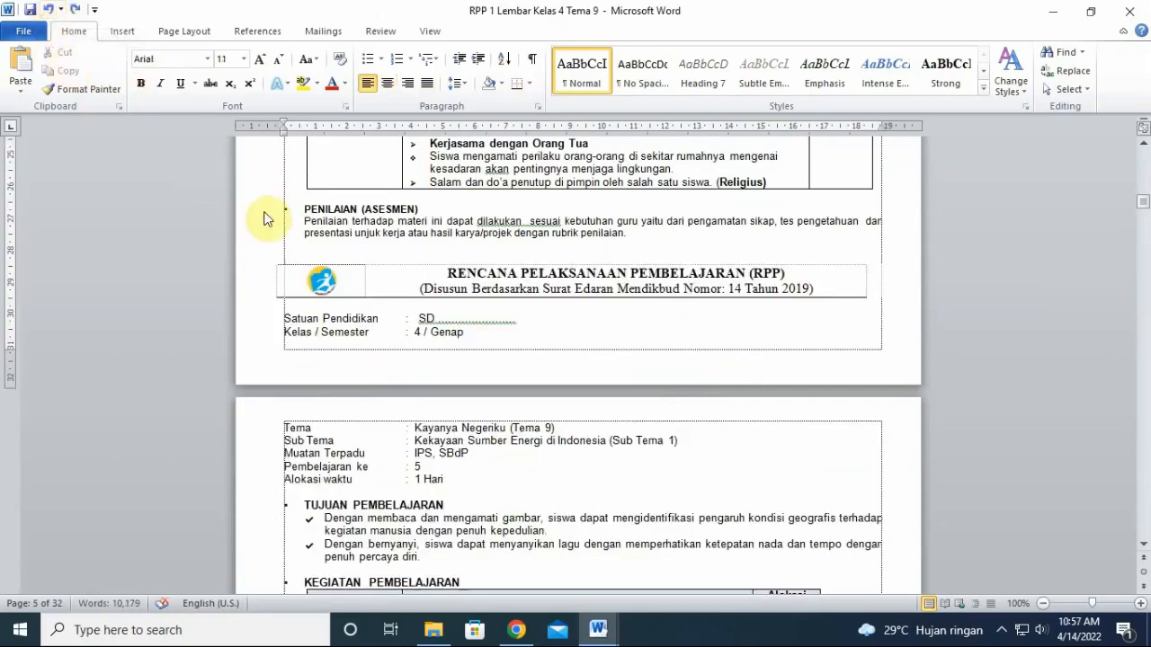
left_click(47, 13)
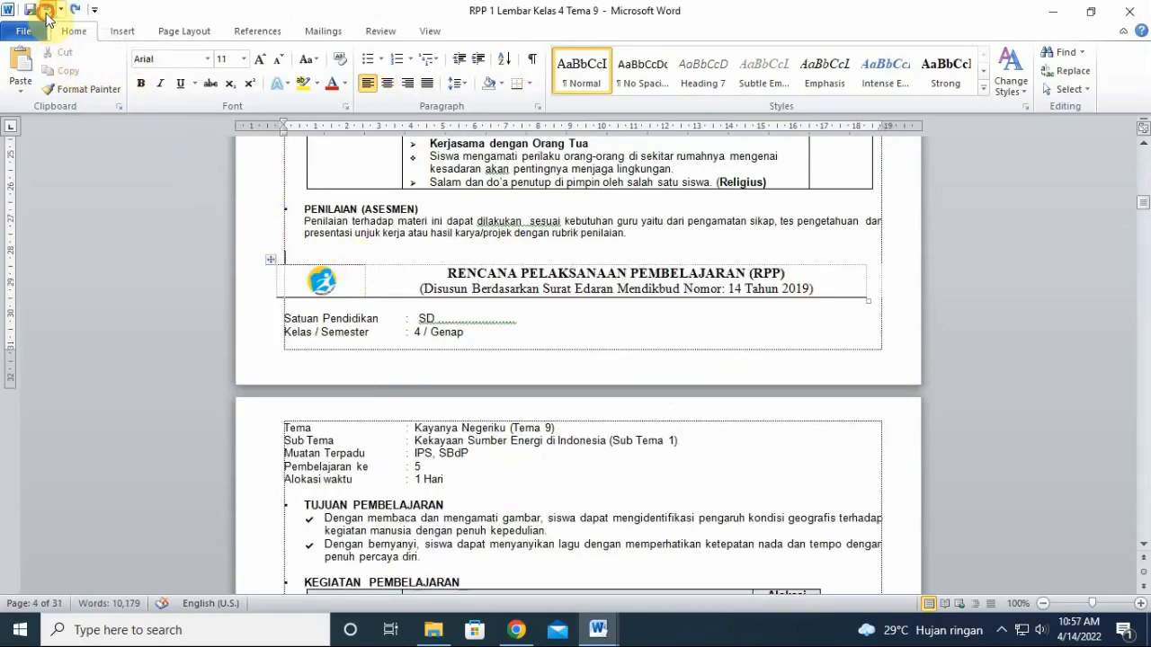
scroll(558, 297, "up", 1)
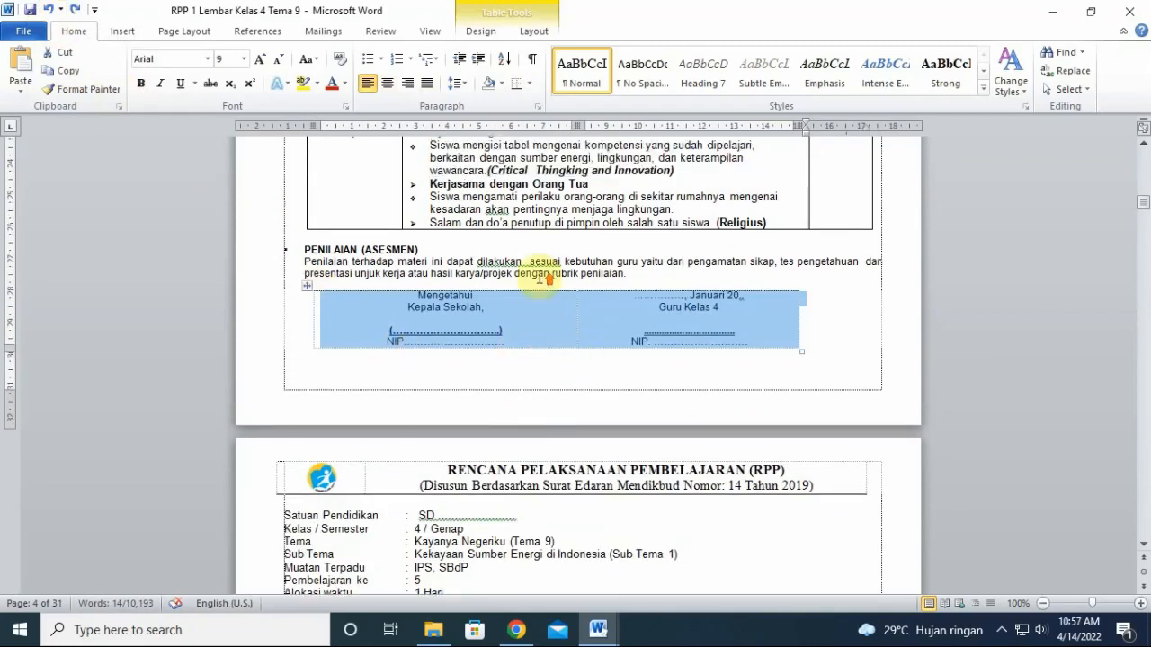
scroll(542, 279, "up", 1)
scroll(517, 303, "down", 1)
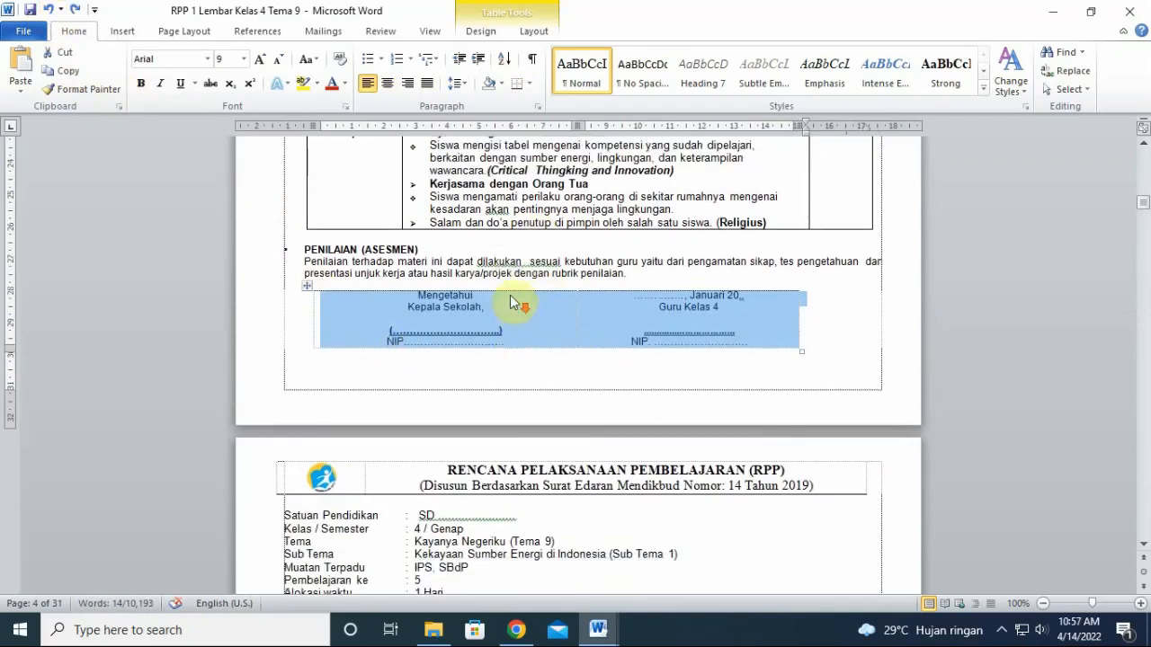
left_click(508, 269)
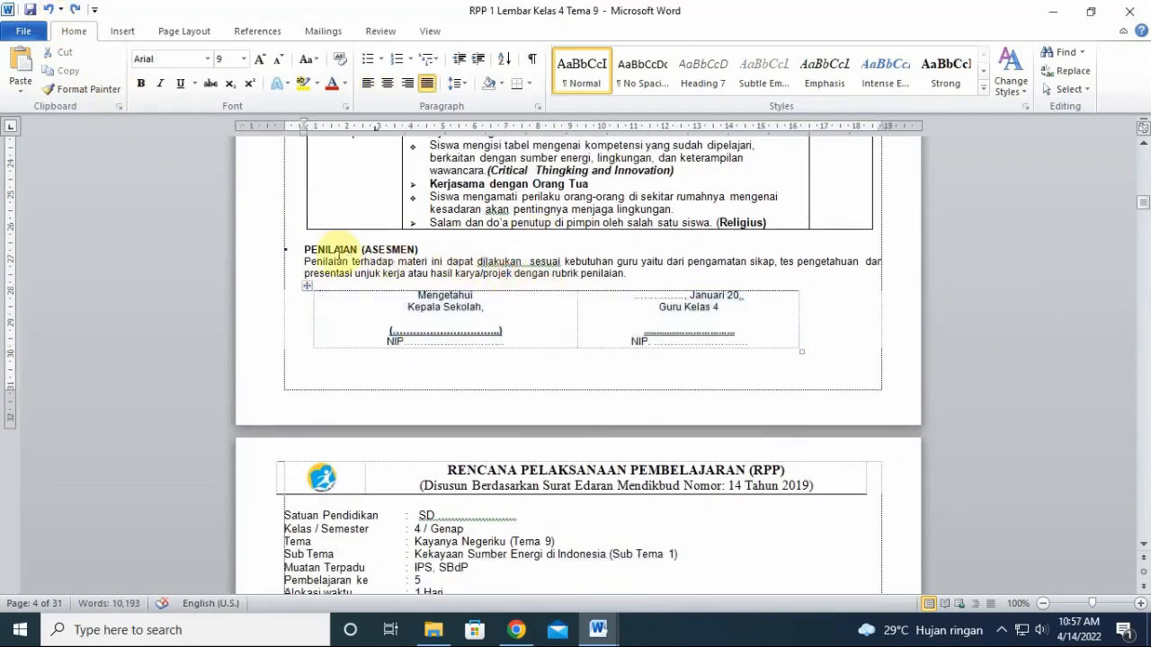
Replace page 4's blank signature table with the copied one, adding one empty line before the next lesson plan header.
left_click(306, 290)
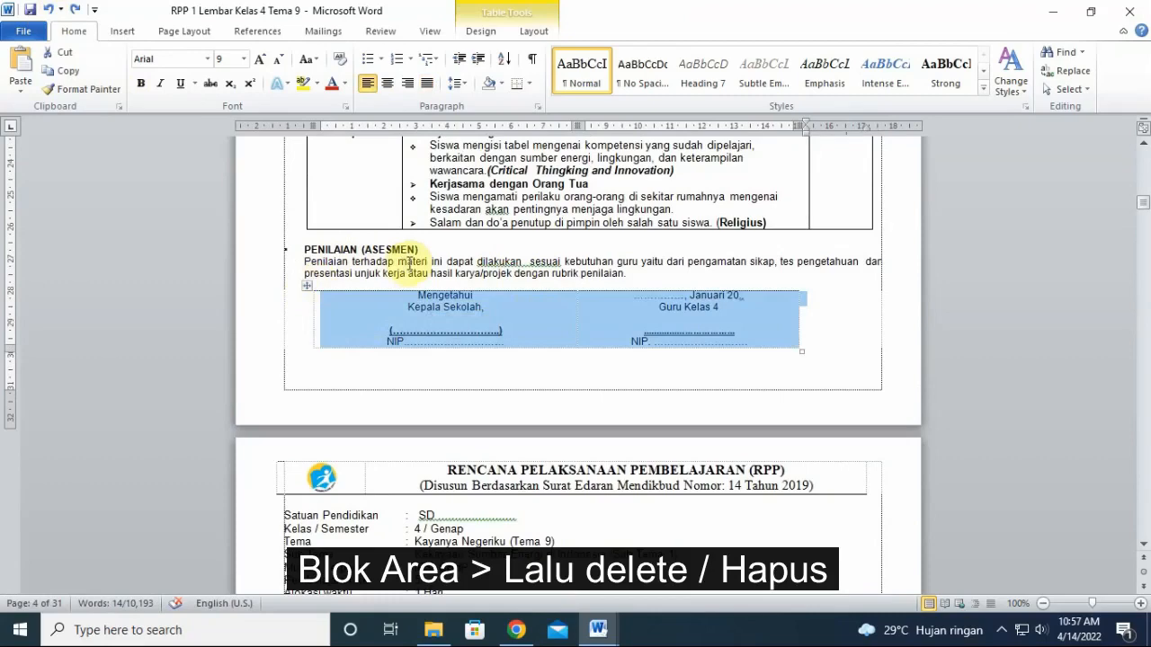
key("BackSpace")
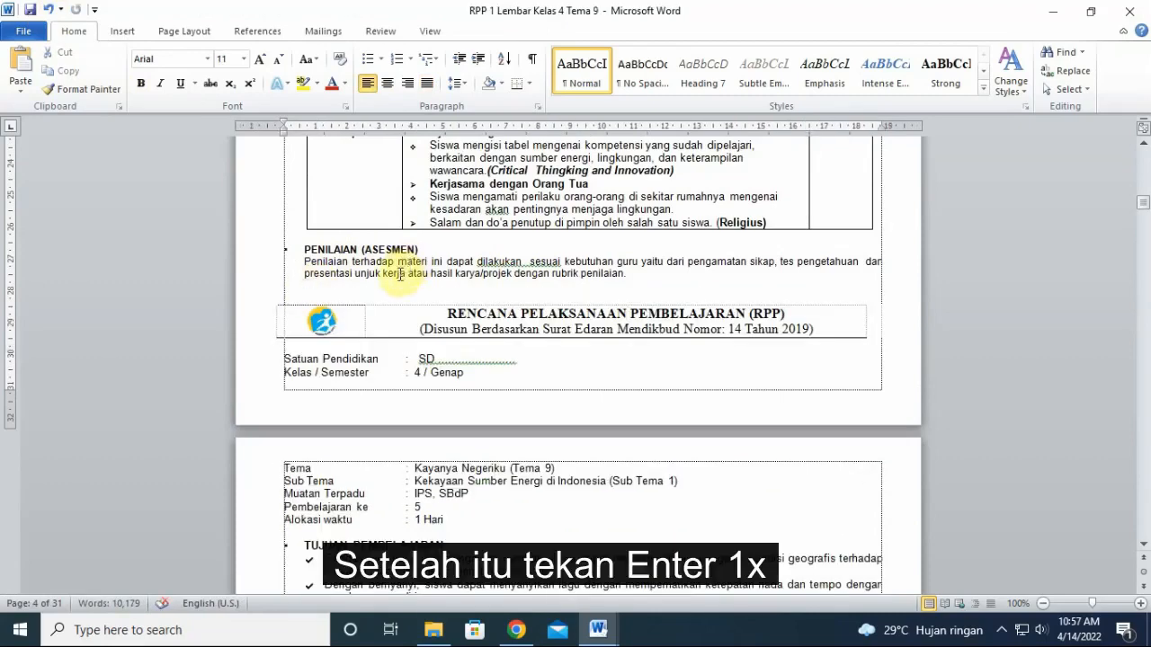
key("Return")
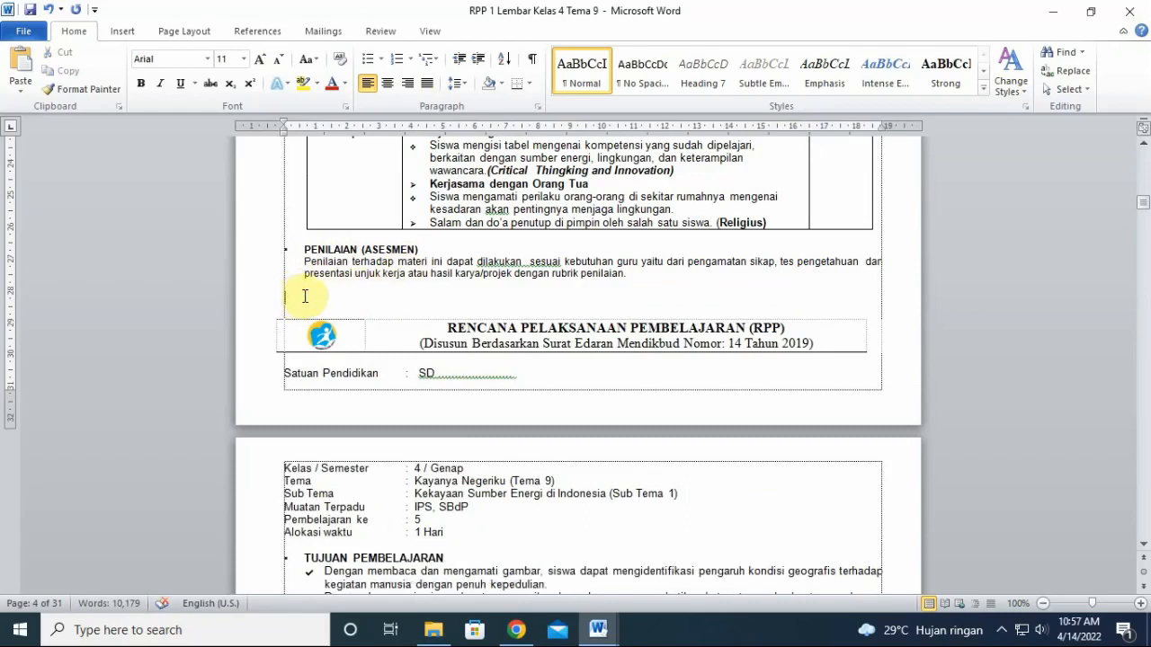
key("ctrl+v")
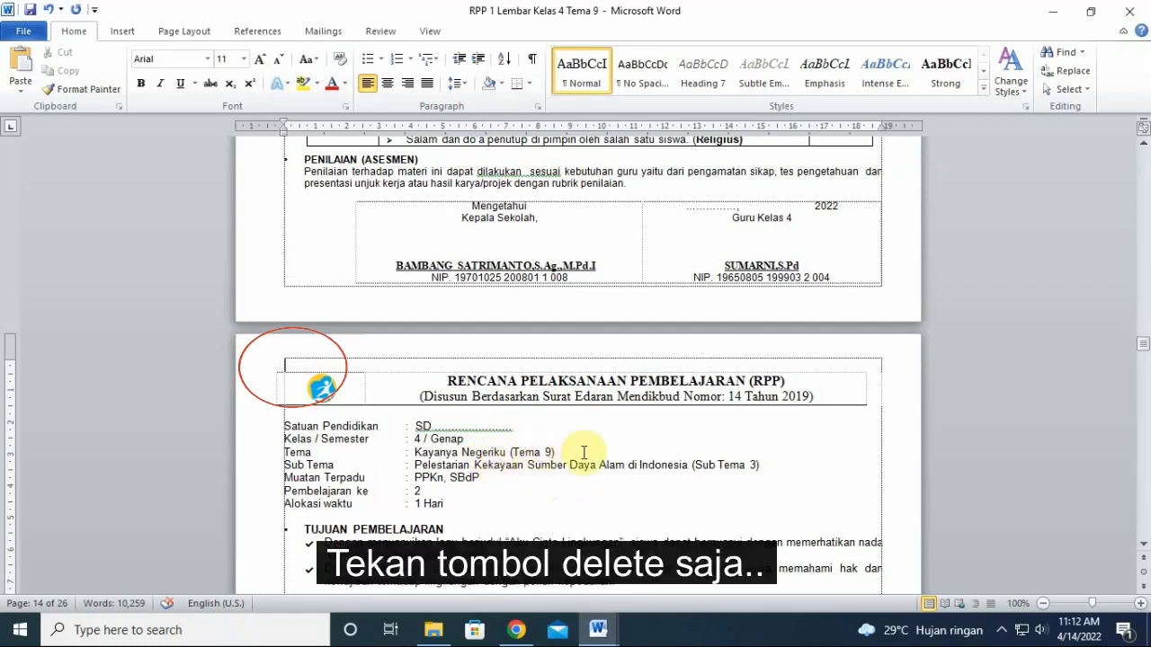
Remove the empty line above the lesson plan header for Sub Tema 3, Pembelajaran ke 2.
key("Delete")
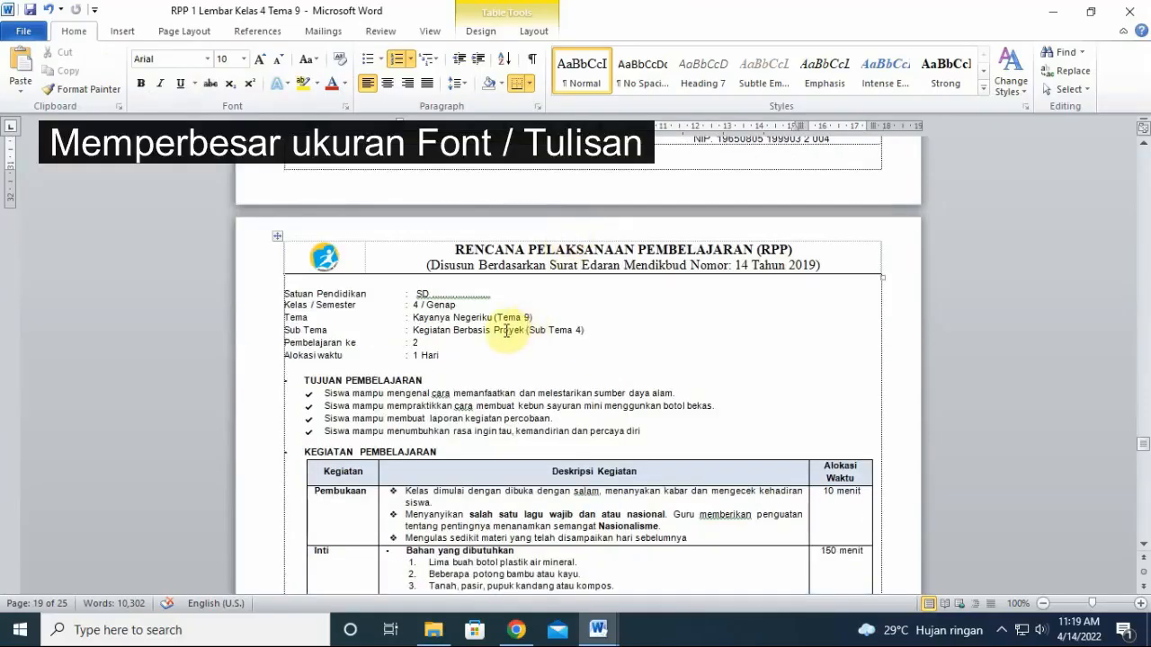
left_click(506, 325)
scroll(504, 332, "down", 2)
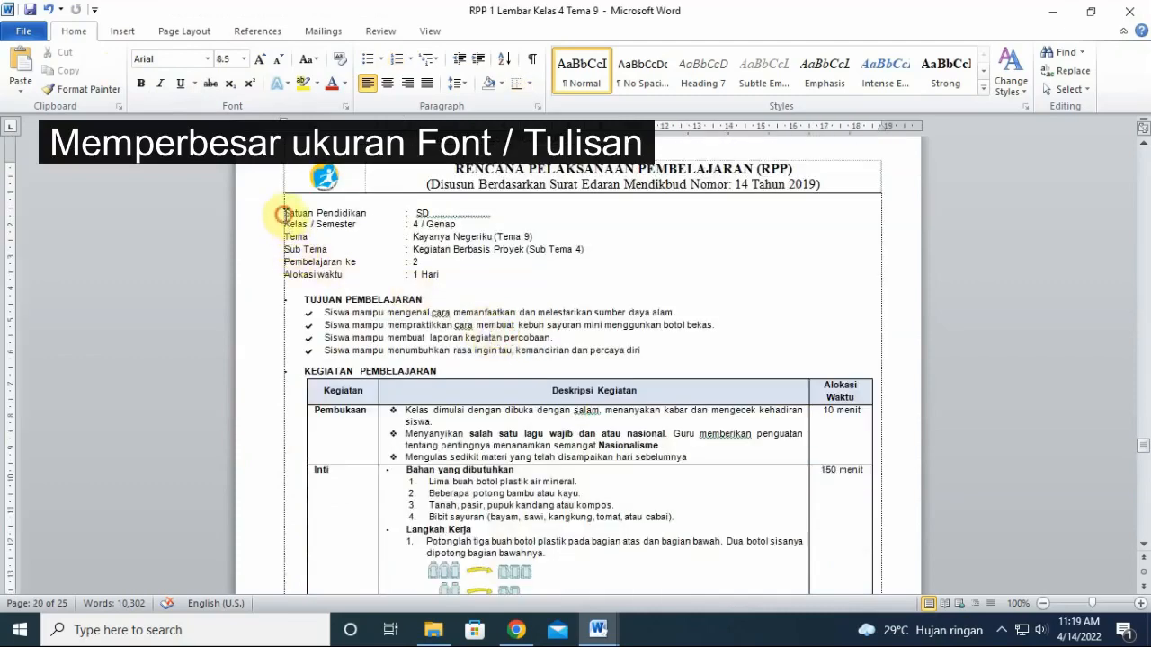
left_click_drag(282, 214, 688, 546)
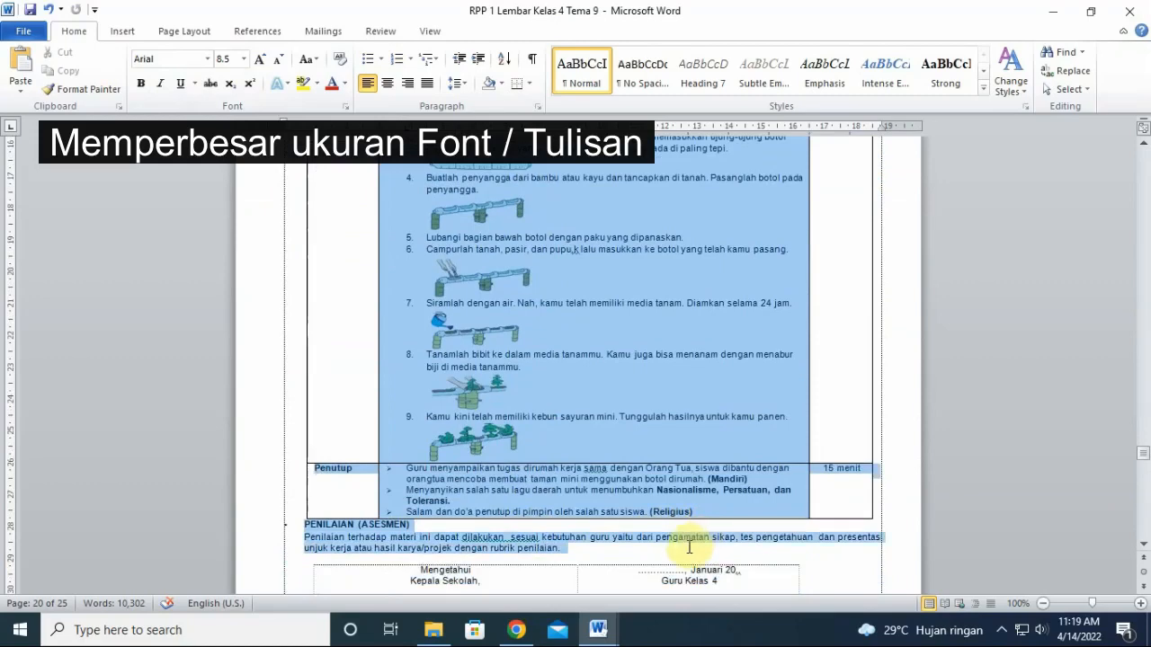
left_click(688, 547)
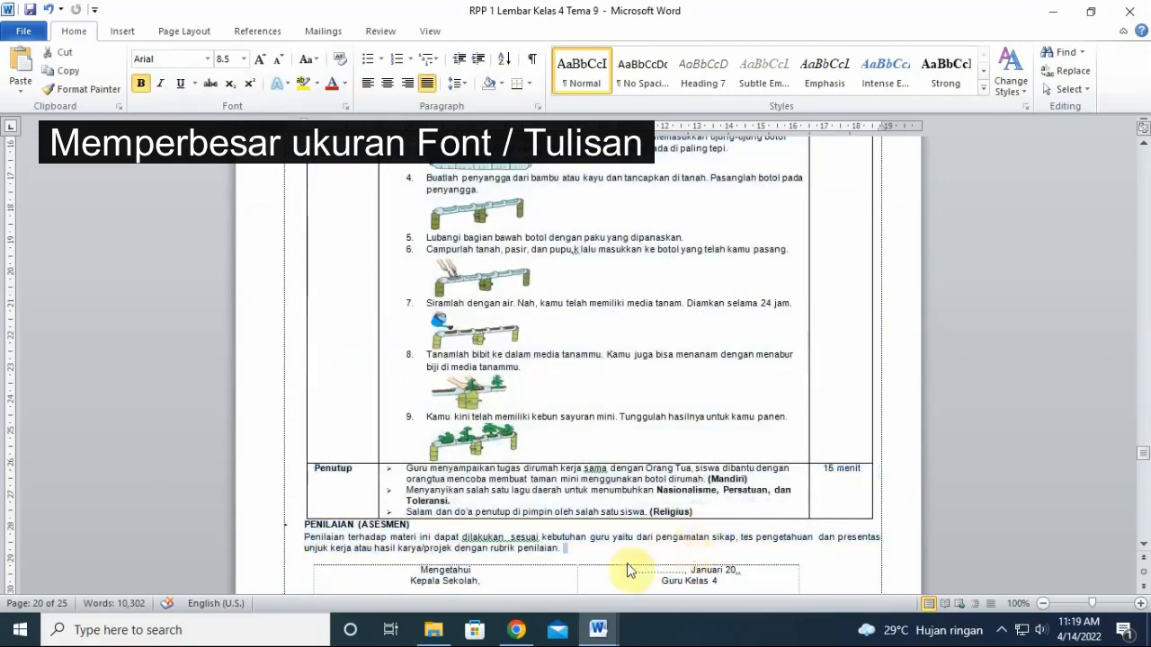
scroll(576, 512, "up", 15)
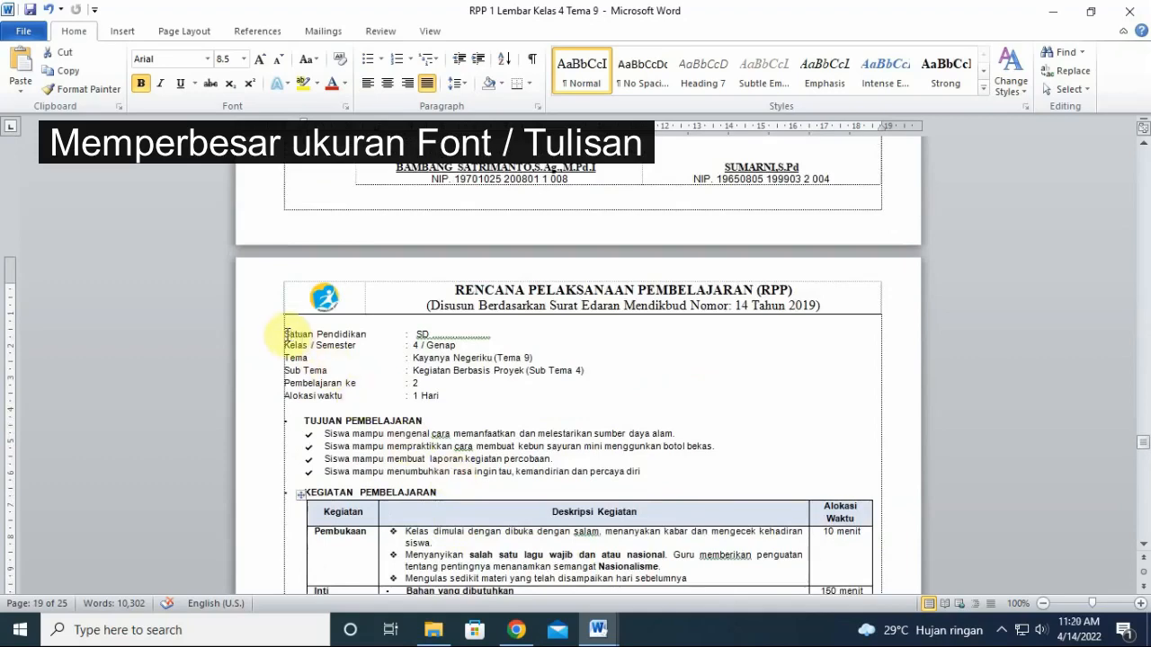
Enlarge the Sub Tema 4, Pembelajaran ke 2 lesson plan text, from Satuan Pendidikan through the Penilaian paragraph, to font size 10.
left_click_drag(284, 334, 616, 527)
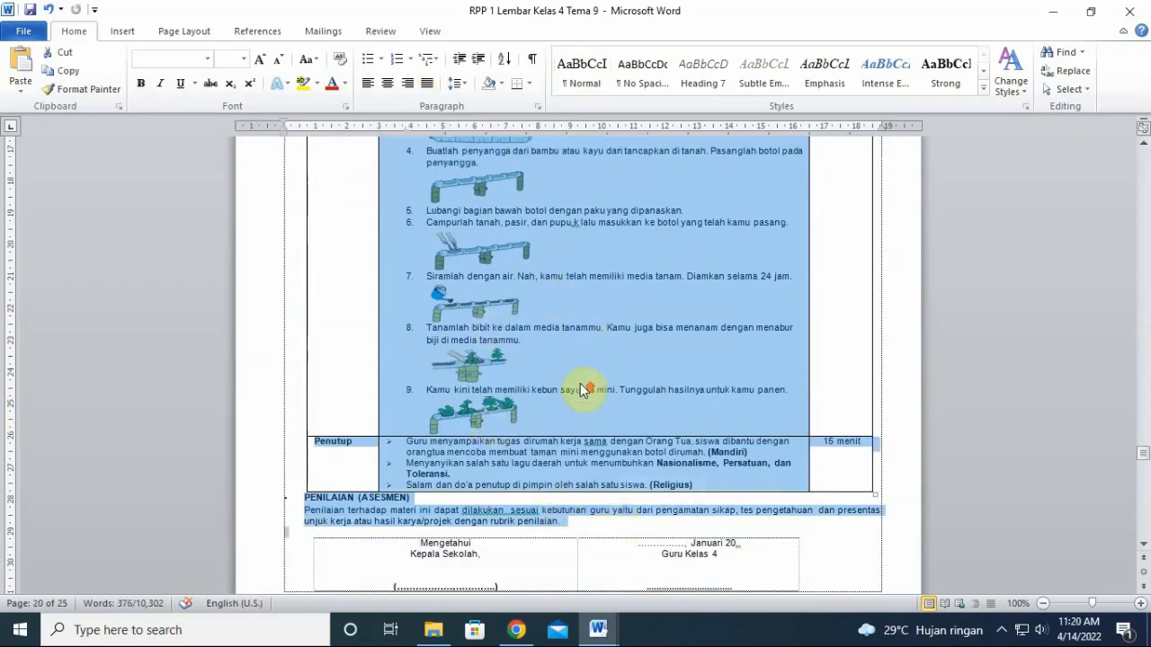
scroll(582, 388, "up", 10)
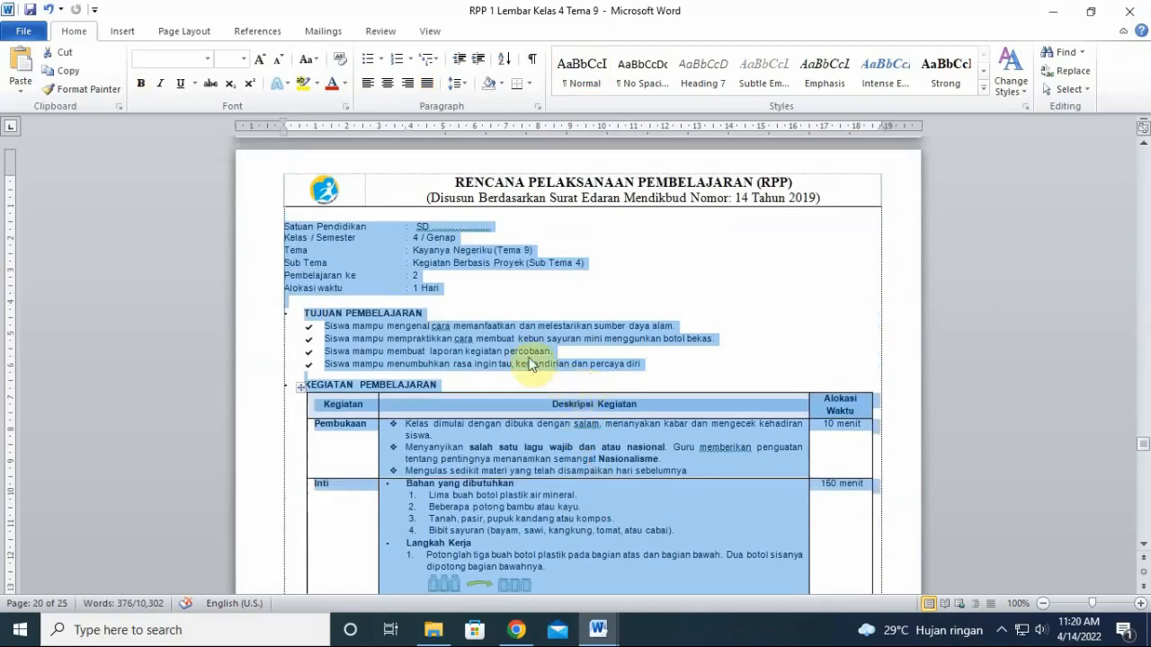
left_click(207, 58)
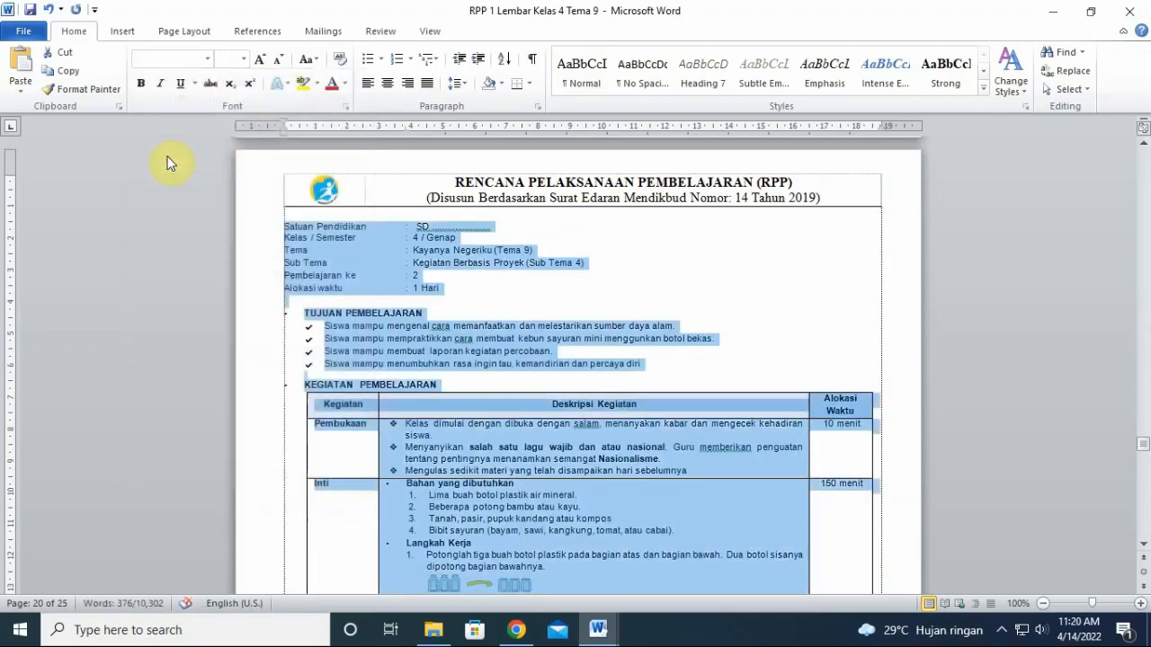
left_click(242, 59)
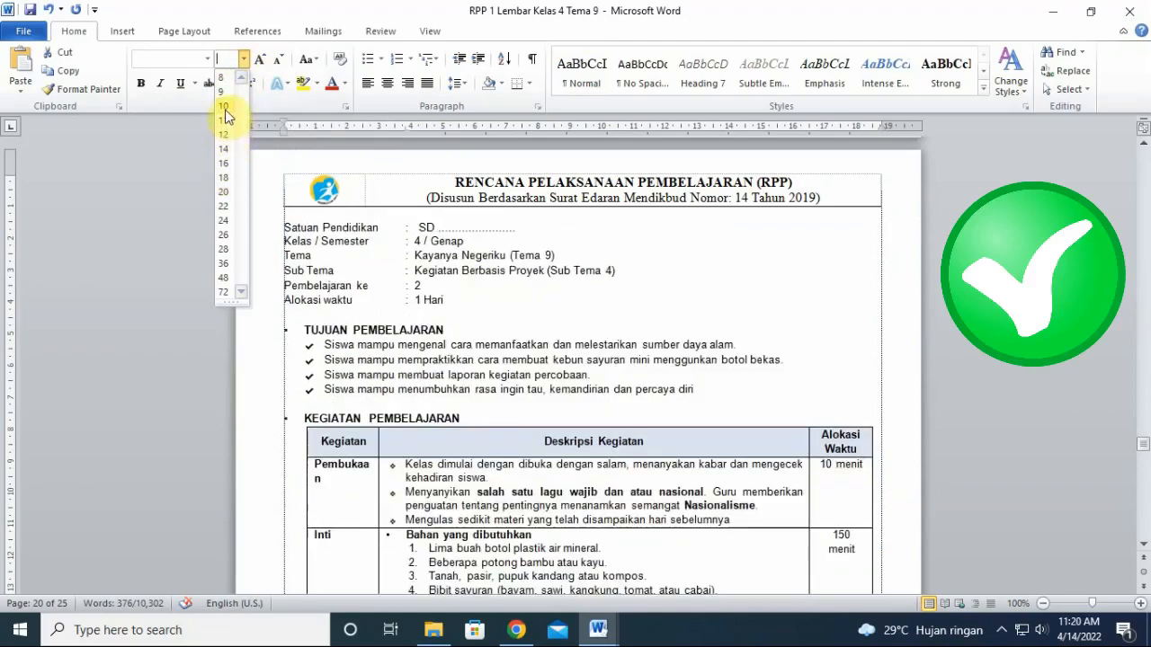
left_click(225, 108)
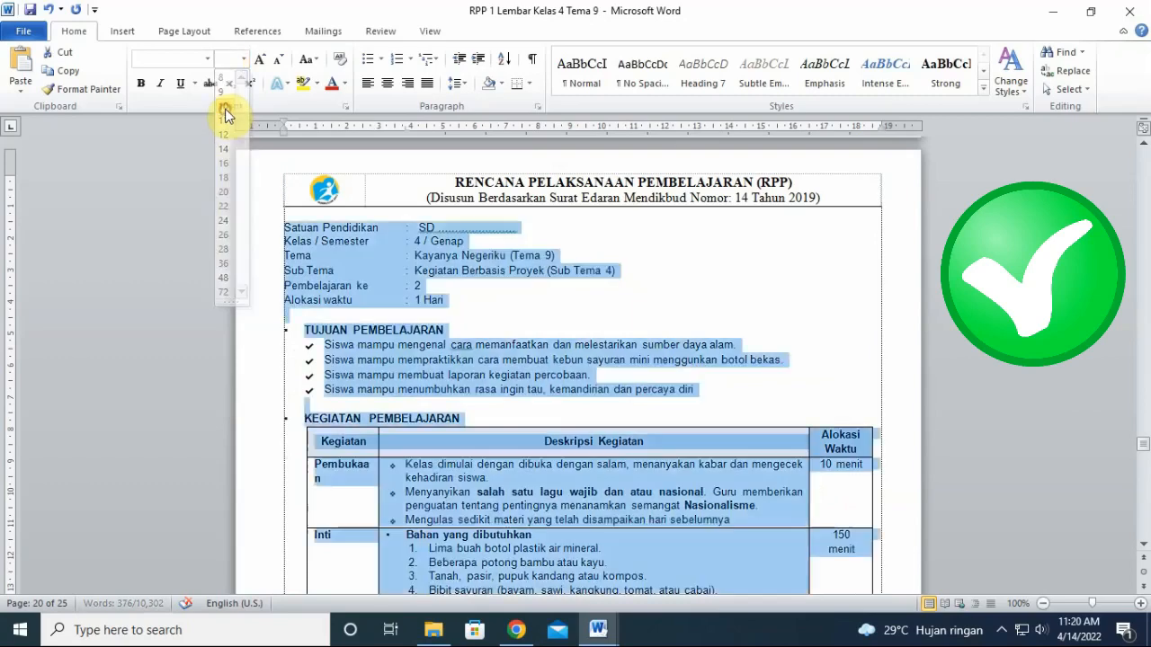
left_click(459, 353)
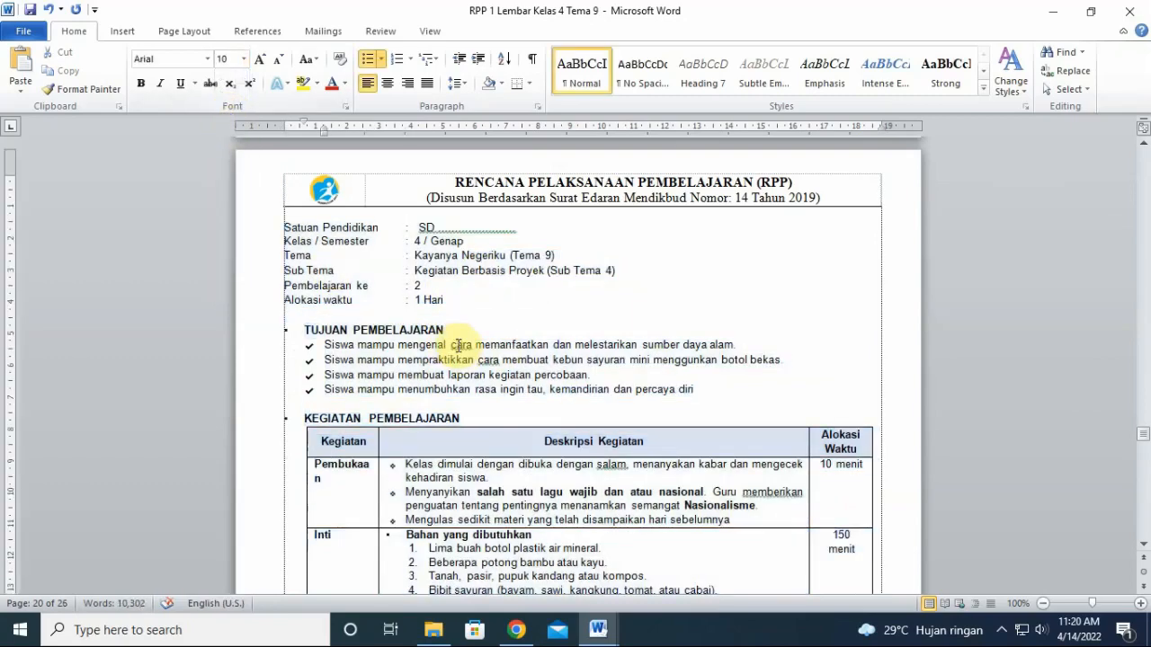
Insert a run of empty lines below the signature table on page 21 to push the Pembelajaran ke 3 lesson plan header down.
scroll(585, 313, "down", 3)
scroll(590, 314, "down", 10)
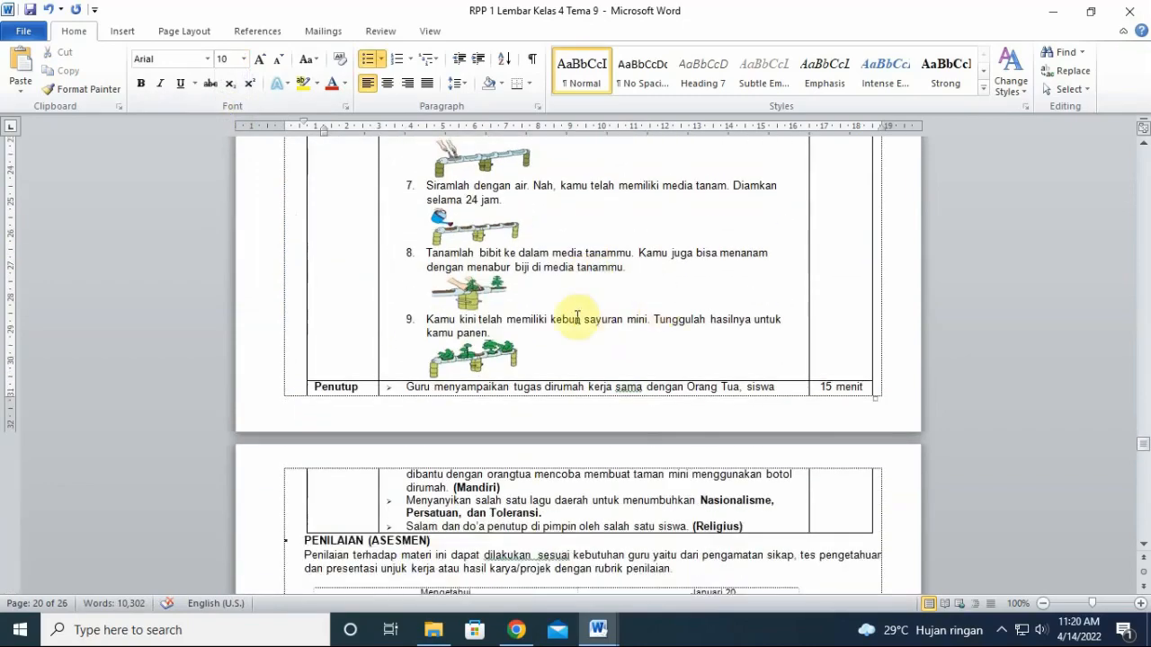
scroll(612, 319, "up", 6)
scroll(619, 321, "down", 5)
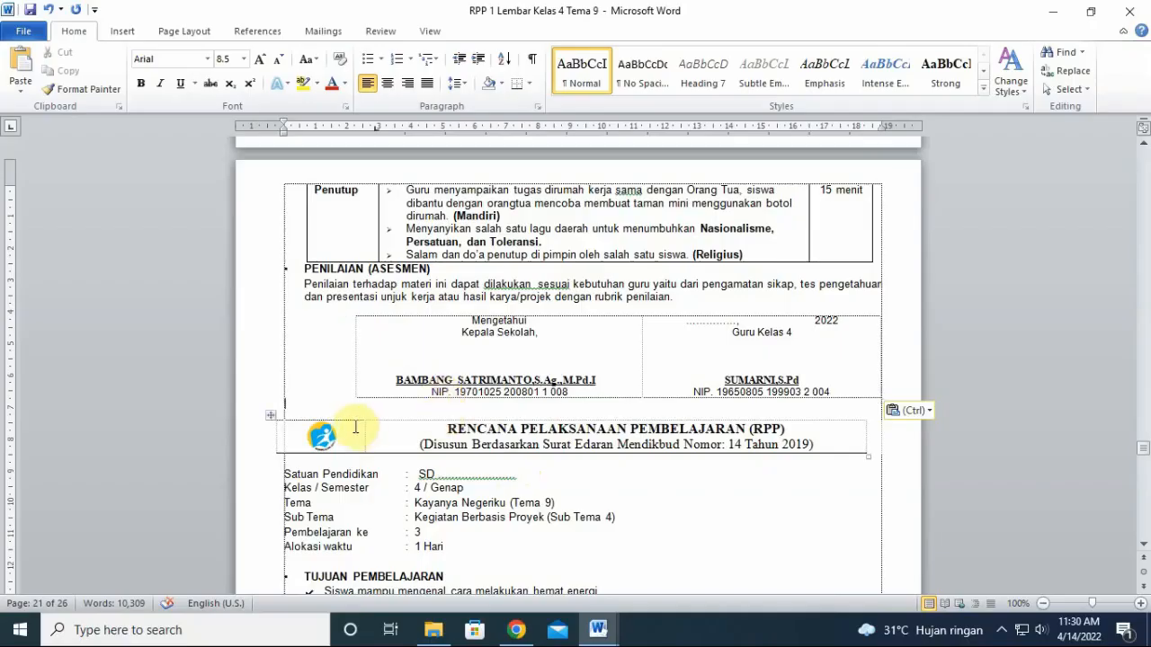
left_click(327, 411)
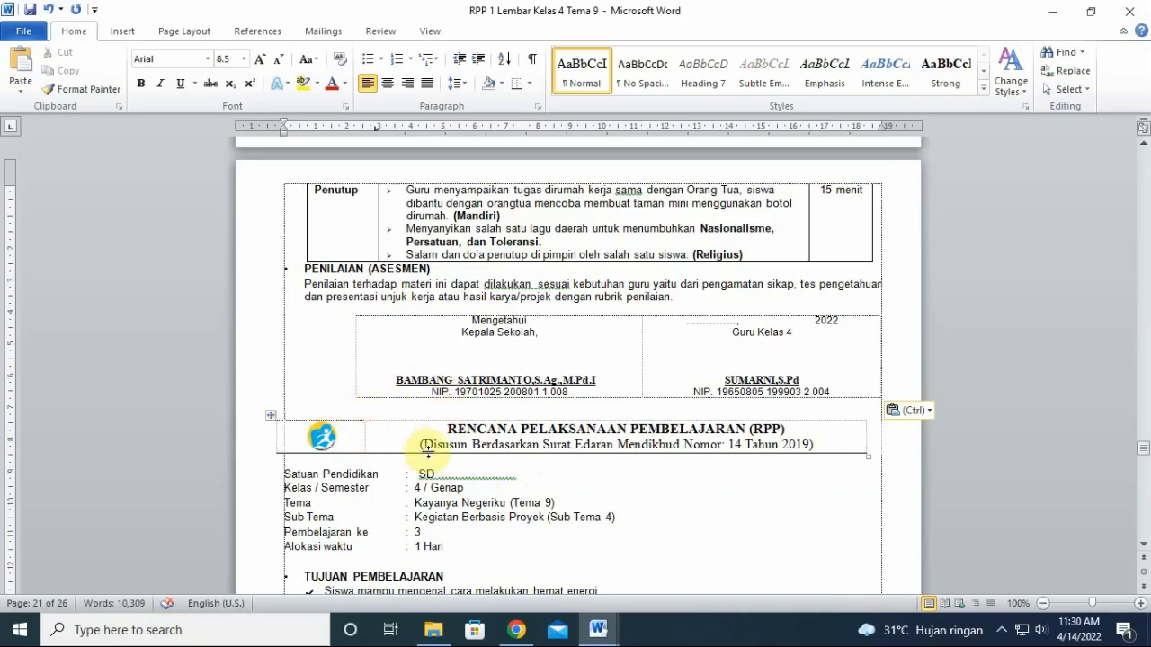
key("Return")
key("Return")
key("Return")
key("Return")
key("Return")
key("Return")
key("Return")
key("Return")
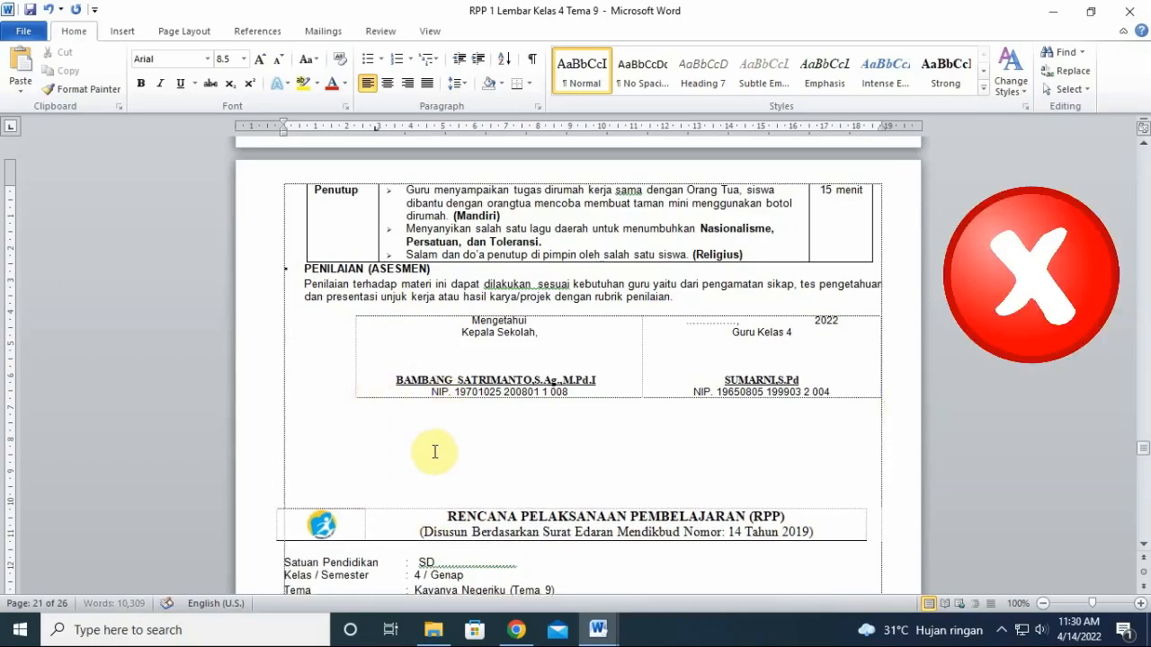
key("Return")
key("Return")
key("Return")
key("Return")
key("Return")
key("Return")
key("Return")
key("Return")
key("Return")
key("Return")
key("Return")
scroll(438, 440, "up", 3)
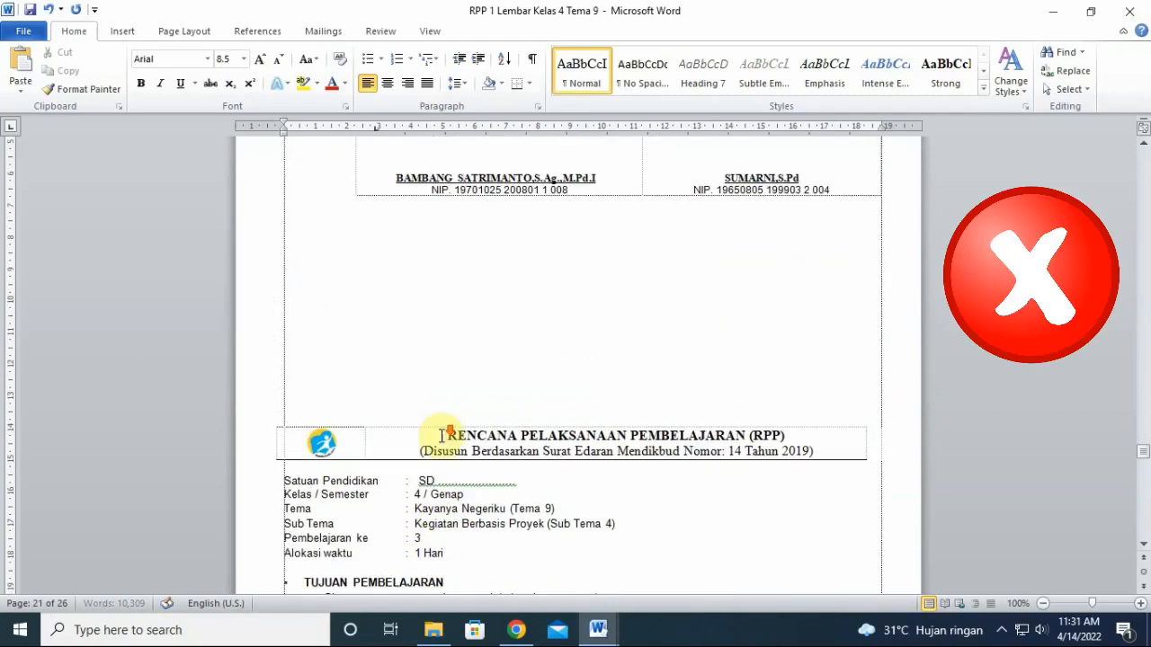